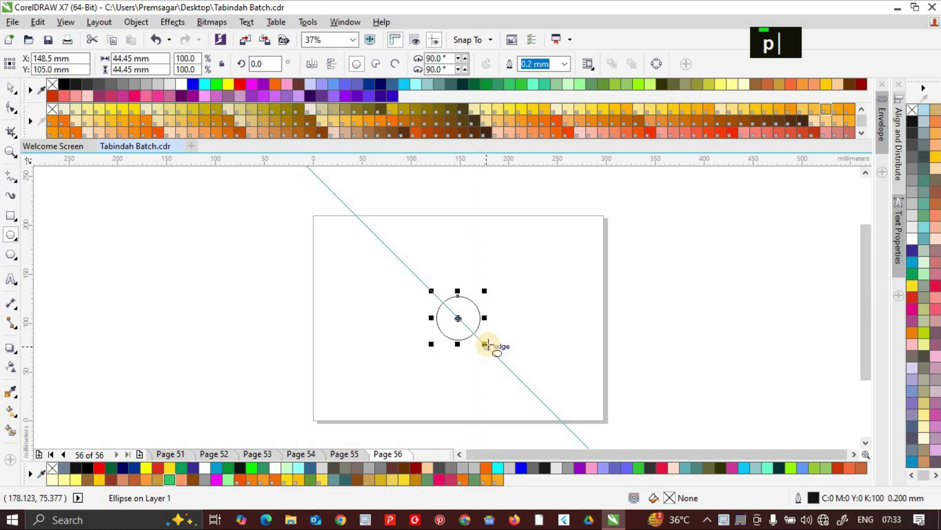
- Draw a circle about 138 mm in diameter over the page's left edge and place an overlapping copy to its left
{"action": "left_click_drag", "start_coordinate": [309, 210], "coordinate": [384, 338]}
{"action": "left_click_drag", "start_coordinate": [345, 272], "coordinate": [288, 268]}
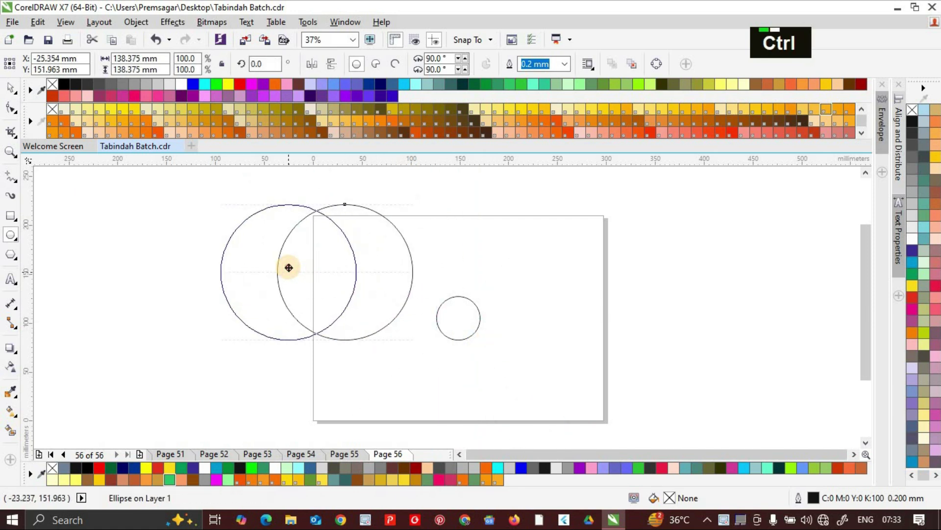
{"action": "right_click", "coordinate": [288, 268], "text": "ctrl"}
- Create a leaf shape from the overlap of the two large circles with Smart Fill and delete both circles
{"action": "left_click", "coordinate": [11, 430]}
{"action": "left_click", "coordinate": [323, 277]}
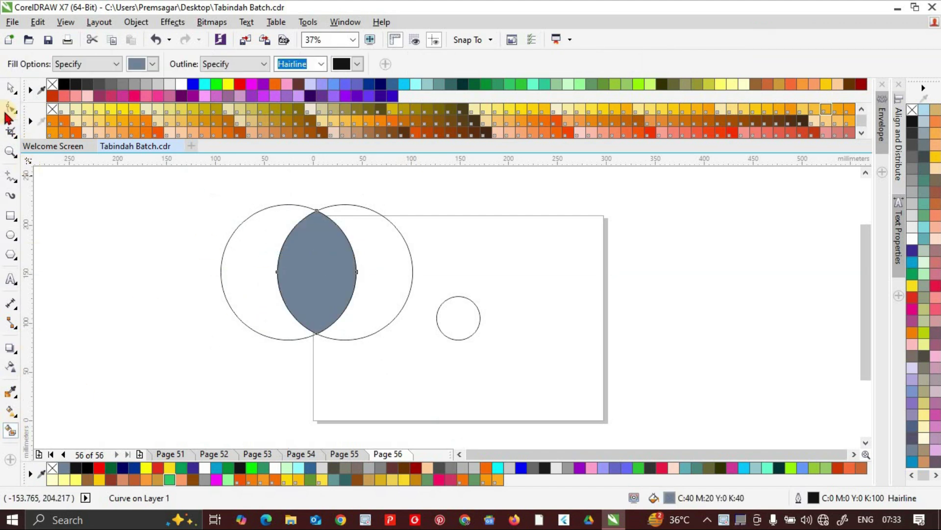
{"action": "left_click", "coordinate": [227, 268]}
{"action": "key", "text": "Delete"}
{"action": "left_click", "coordinate": [384, 286]}
{"action": "key", "text": "Delete"}
- Position the leaf directly above the small circle with its lower tip touching, and place a spare copy beside the page
{"action": "left_click_drag", "start_coordinate": [339, 268], "coordinate": [481, 230]}
{"action": "mouse_move", "coordinate": [502, 169]}
{"action": "left_mouse_down"}
{"action": "mouse_move", "coordinate": [492, 192]}
{"action": "mouse_move", "coordinate": [497, 178]}
{"action": "left_mouse_up"}
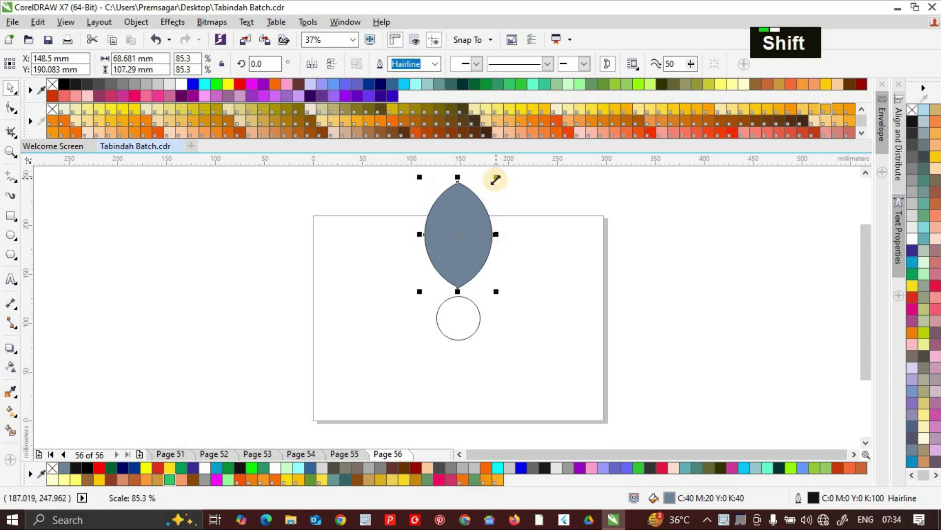
{"action": "key", "text": "ctrl+z"}
{"action": "left_click_drag", "start_coordinate": [458, 214], "coordinate": [768, 220]}
{"action": "right_click", "coordinate": [768, 220]}
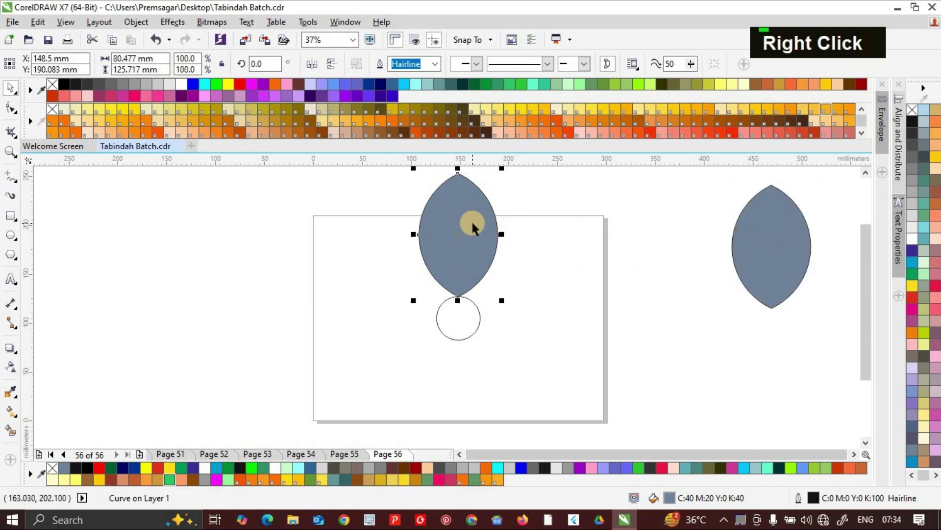
- Set the leaf's rotation centre at the small circle's centre and repeat rotated copies every 45° to form an eight-petal flower
{"action": "left_click", "coordinate": [458, 255]}
{"action": "scroll", "coordinate": [458, 317], "scroll_direction": "up", "scroll_amount": 2}
{"action": "scroll", "coordinate": [458, 318], "scroll_direction": "down", "scroll_amount": 2}
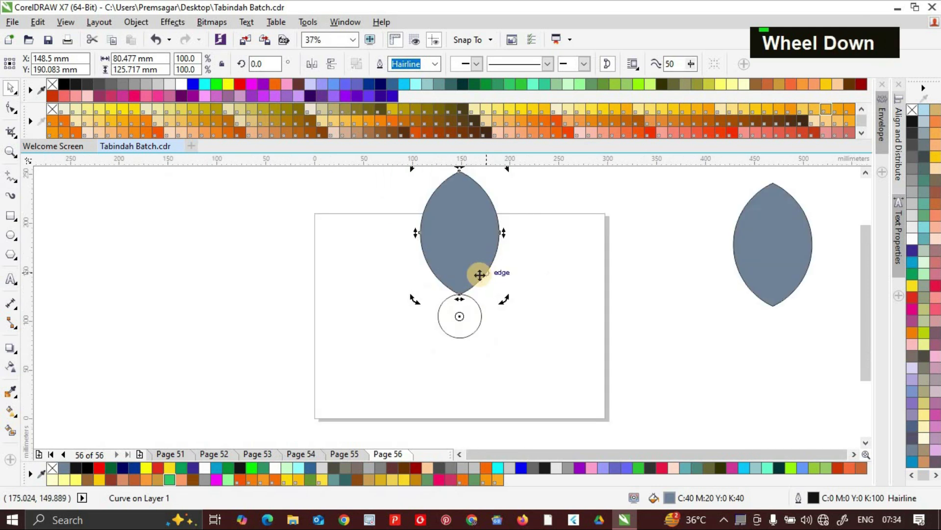
{"action": "scroll", "coordinate": [515, 203], "scroll_direction": "down", "scroll_amount": 2}
{"action": "left_click_drag", "start_coordinate": [521, 188], "coordinate": [563, 221]}
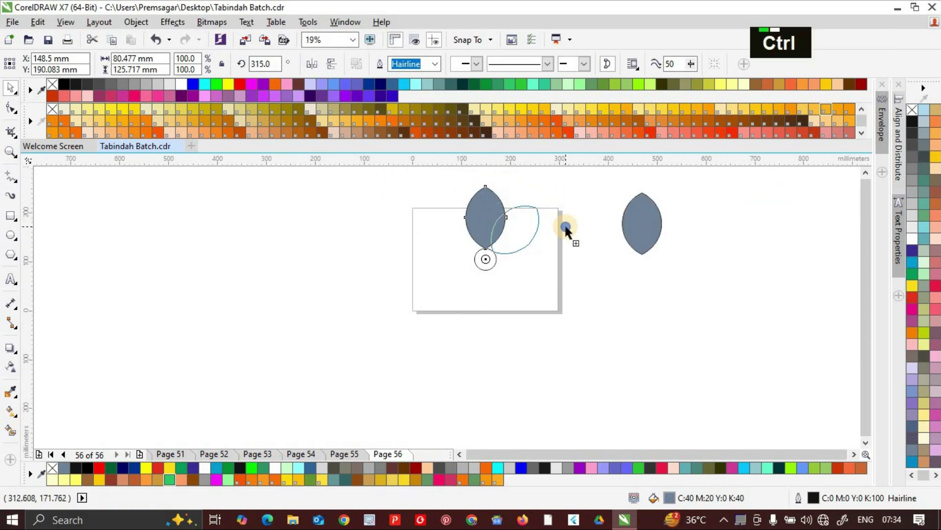
{"action": "right_click", "coordinate": [566, 230]}
{"action": "key", "text": "ctrl+r"}
{"action": "key", "text": "ctrl+r"}
{"action": "key", "text": "ctrl+r"}
{"action": "key", "text": "ctrl+r"}
{"action": "key", "text": "ctrl+r"}
{"action": "key", "text": "ctrl+r"}
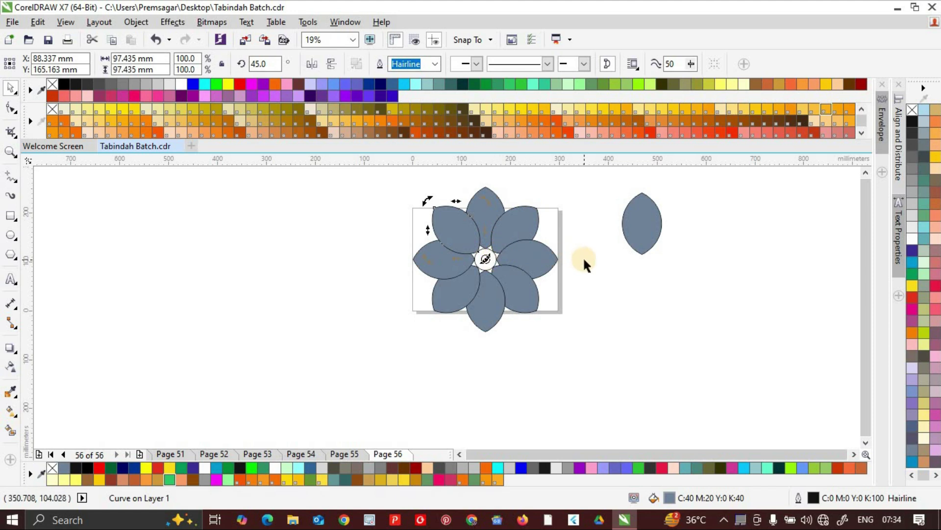
- Enlarge the centre circle about its centre to about 80 mm, fill it black and bring it in front of the petals
{"action": "scroll", "coordinate": [484, 259], "scroll_direction": "up", "scroll_amount": 2}
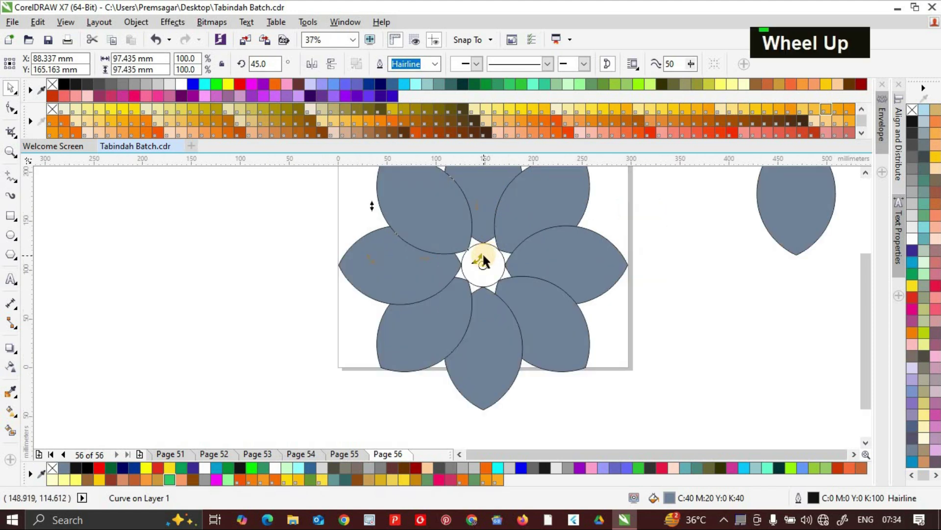
{"action": "left_click", "coordinate": [505, 292]}
{"action": "left_click_drag", "start_coordinate": [505, 293], "coordinate": [532, 309]}
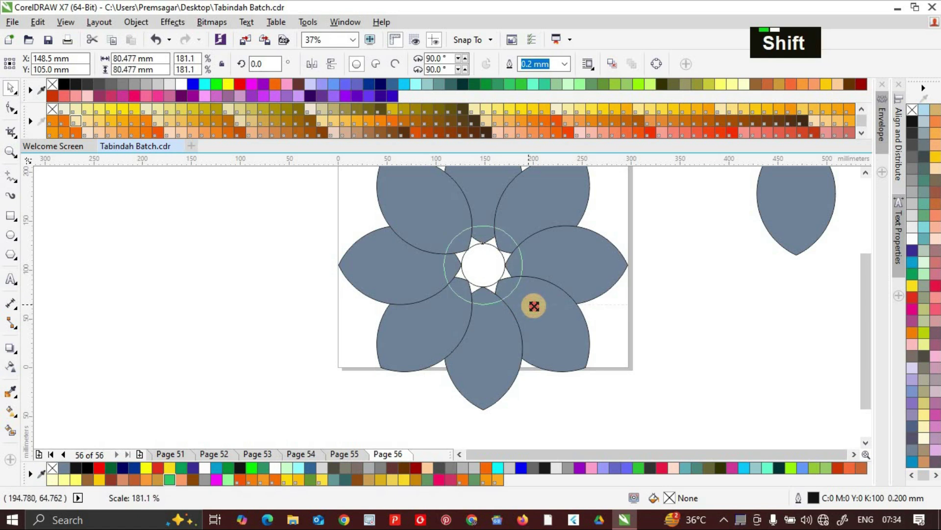
{"action": "left_click", "coordinate": [64, 84]}
{"action": "right_click", "coordinate": [486, 267]}
{"action": "mouse_move", "coordinate": [529, 354]}
{"action": "left_click", "coordinate": [671, 357]}
- Make a smaller concentric copy of the black centre circle, about 56 mm in diameter, and fill it white
{"action": "scroll", "coordinate": [468, 260], "scroll_direction": "down", "scroll_amount": 2}
{"action": "mouse_move", "coordinate": [374, 181]}
{"action": "left_mouse_down"}
{"action": "mouse_move", "coordinate": [507, 287]}
{"action": "mouse_move", "coordinate": [381, 184]}
{"action": "left_mouse_up"}
{"action": "left_click", "coordinate": [465, 258]}
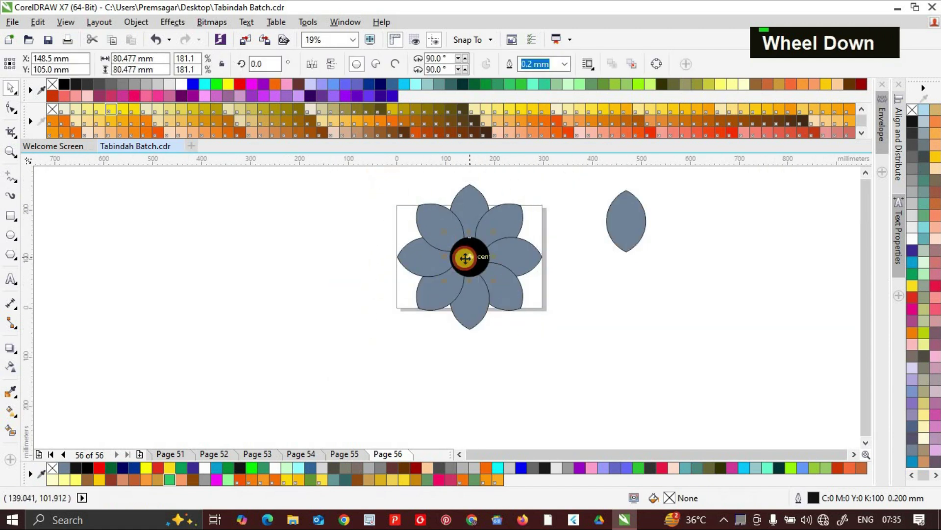
{"action": "scroll", "coordinate": [464, 258], "scroll_direction": "up", "scroll_amount": 2}
{"action": "left_click_drag", "start_coordinate": [519, 296], "coordinate": [504, 279]}
{"action": "right_click", "coordinate": [505, 279], "text": "shift"}
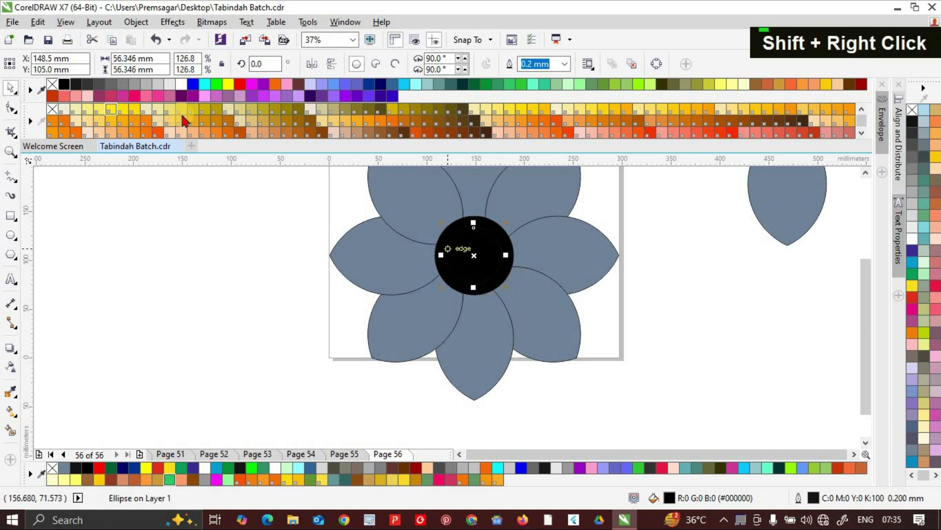
{"action": "left_click", "coordinate": [181, 84]}
- Fill all eight petals of the flower with black
{"action": "scroll", "coordinate": [511, 343], "scroll_direction": "down", "scroll_amount": 2}
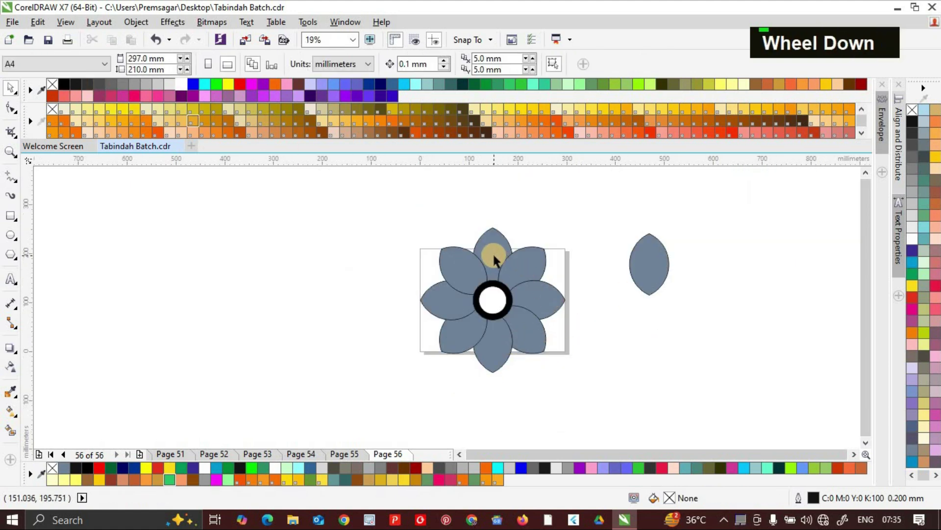
{"action": "left_click", "coordinate": [493, 252]}
{"action": "left_click", "coordinate": [536, 275], "text": "shift"}
{"action": "left_click", "coordinate": [538, 346], "text": "shift"}
{"action": "left_click", "coordinate": [489, 358], "text": "shift"}
{"action": "left_click", "coordinate": [445, 342], "text": "shift"}
{"action": "left_click", "coordinate": [440, 312], "text": "shift"}
{"action": "left_click", "coordinate": [441, 261], "text": "shift"}
{"action": "left_click", "coordinate": [67, 92]}
{"action": "key", "text": "Escape"}
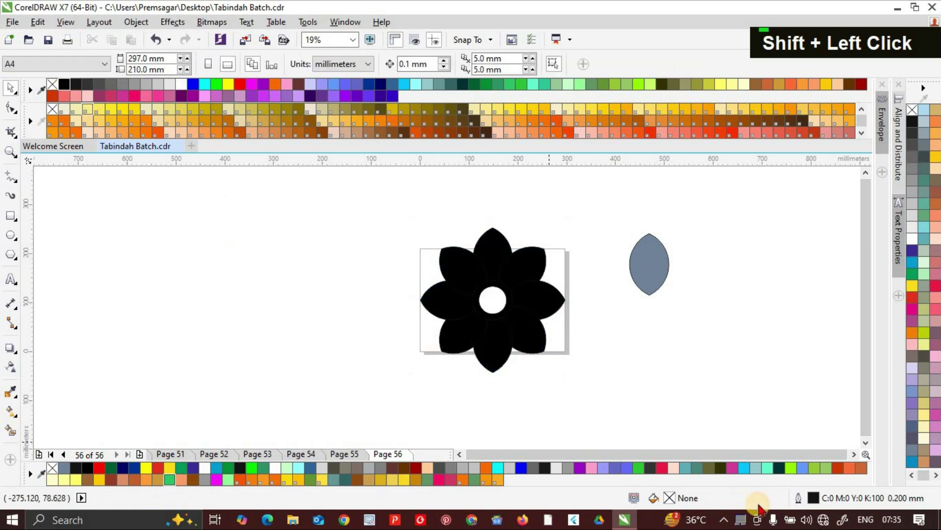
- Place the spare leaf inside the top petal, scaled about its centre to about 57 × 90 mm and nudged slightly down
{"action": "scroll", "coordinate": [532, 319], "scroll_direction": "up", "scroll_amount": 1}
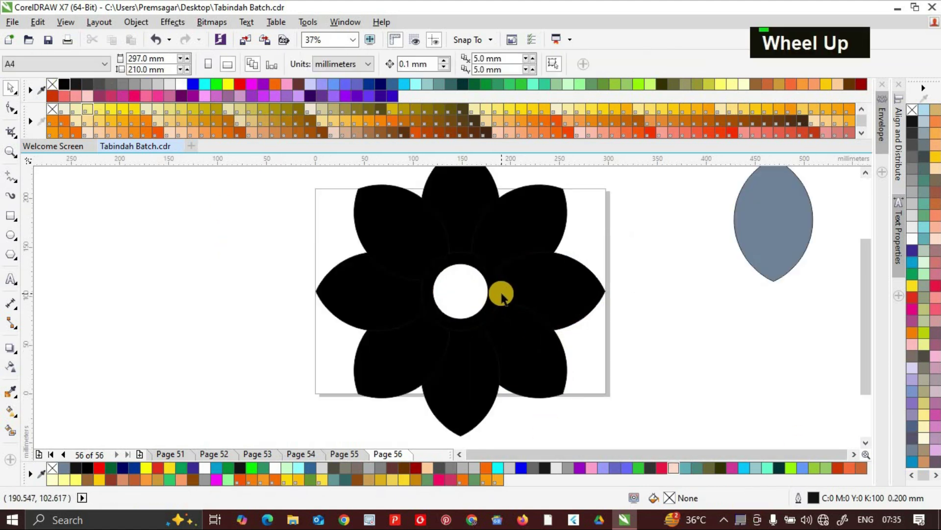
{"action": "scroll", "coordinate": [546, 275], "scroll_direction": "down", "scroll_amount": 1}
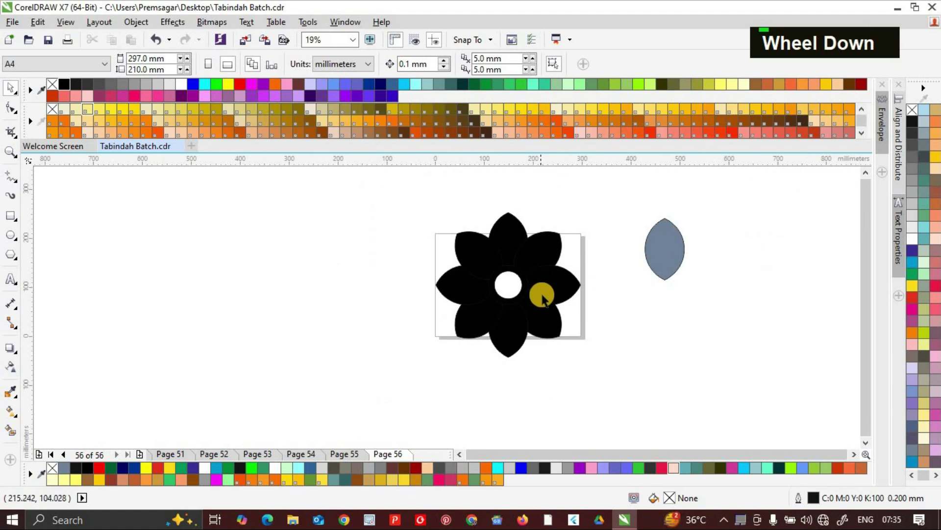
{"action": "left_click", "coordinate": [662, 253]}
{"action": "left_click_drag", "start_coordinate": [665, 249], "coordinate": [509, 256]}
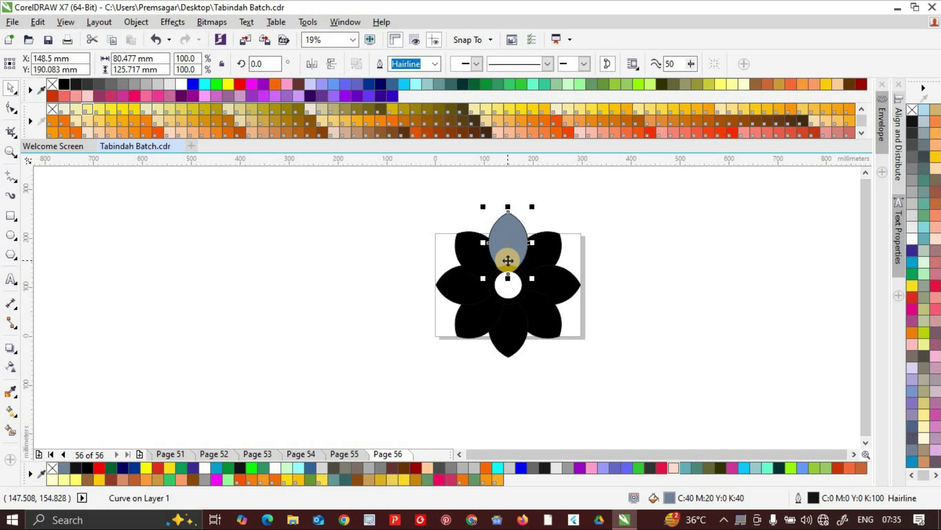
{"action": "left_click_drag", "start_coordinate": [533, 206], "coordinate": [520, 221]}
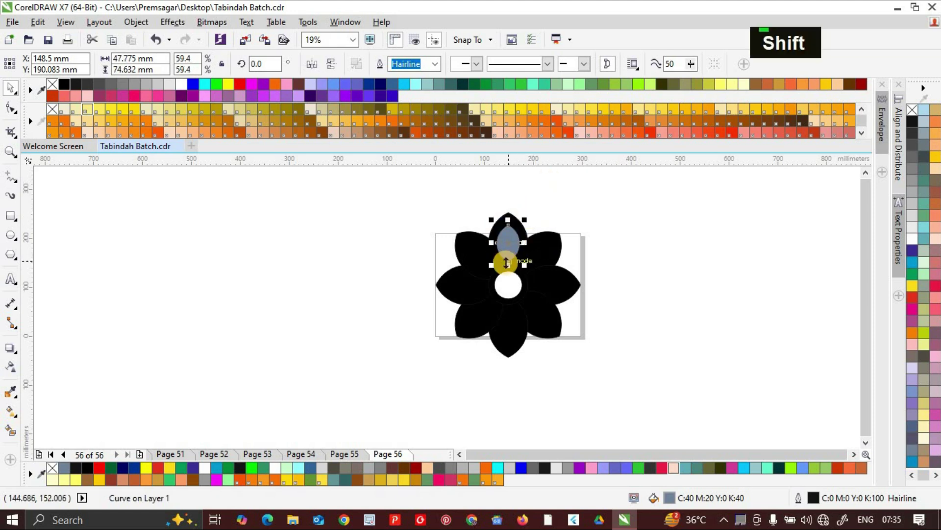
{"action": "scroll", "coordinate": [515, 264], "scroll_direction": "up", "scroll_amount": 2}
{"action": "left_click_drag", "start_coordinate": [516, 272], "coordinate": [522, 281], "text": "shift"}
{"action": "key", "text": "Down"}
{"action": "key", "text": "Down"}
{"action": "key", "text": "Down"}
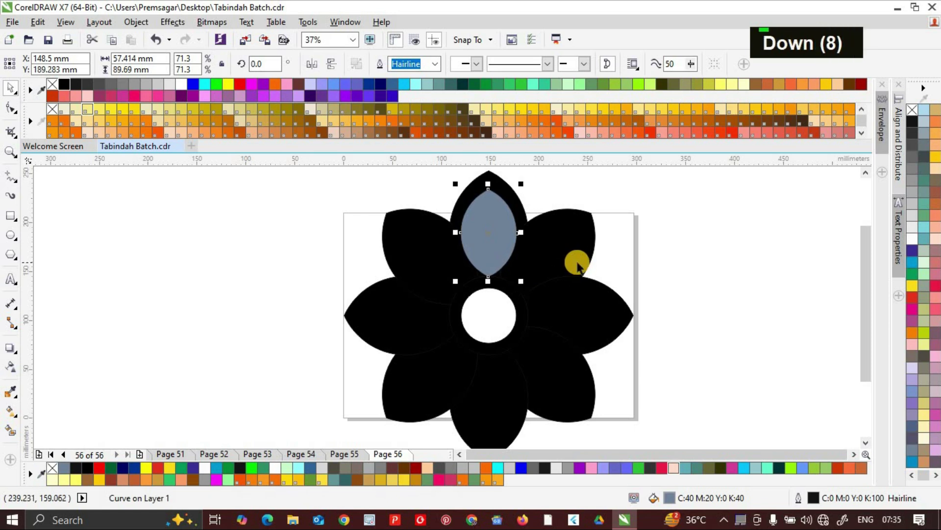
{"action": "key", "text": "Down"}
{"action": "key", "text": "Down"}
{"action": "key", "text": "Down"}
{"action": "key", "text": "Down"}
{"action": "key", "text": "Down"}
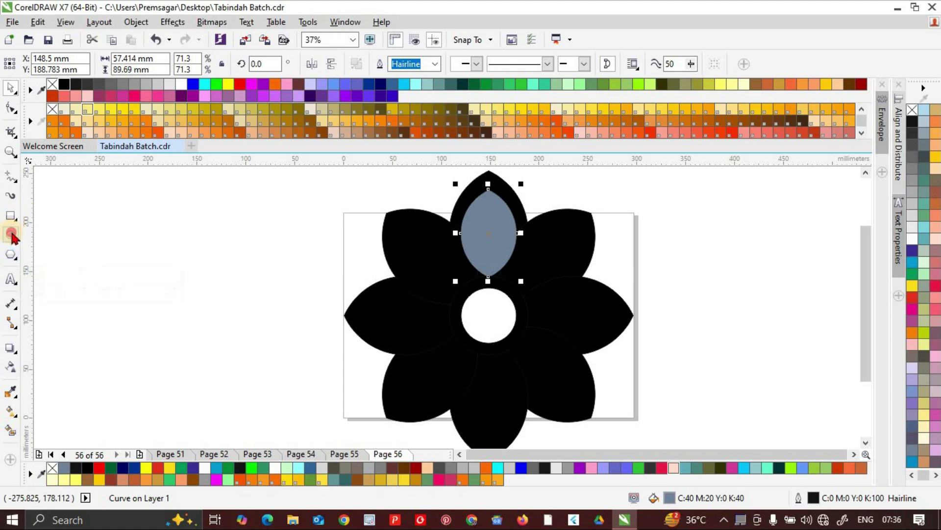
- Copy the inner leaf, shrink the copy to about 18 × 57 mm and position it over the base of the inner leaf
{"action": "left_click_drag", "start_coordinate": [476, 213], "coordinate": [223, 234]}
{"action": "right_click", "coordinate": [233, 249]}
{"action": "left_click_drag", "start_coordinate": [213, 196], "coordinate": [219, 200]}
{"action": "left_click_drag", "start_coordinate": [220, 245], "coordinate": [500, 273]}
{"action": "key", "text": "Up"}
{"action": "key", "text": "Up"}
{"action": "key", "text": "Up"}
{"action": "key", "text": "Up"}
{"action": "key", "text": "Up"}
{"action": "key", "text": "Up"}
{"action": "key", "text": "Up"}
{"action": "key", "text": "Up"}
{"action": "key", "text": "Up"}
{"action": "key", "text": "Up"}
{"action": "key", "text": "Up"}
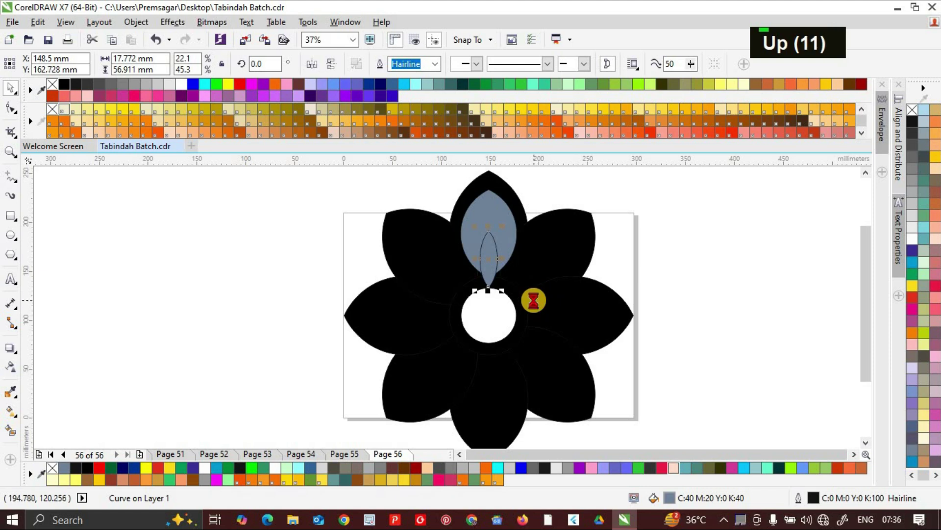
- Fill the larger inner leaf white and the narrow leaf at its base black
{"action": "left_click", "coordinate": [707, 260]}
{"action": "left_click", "coordinate": [490, 212]}
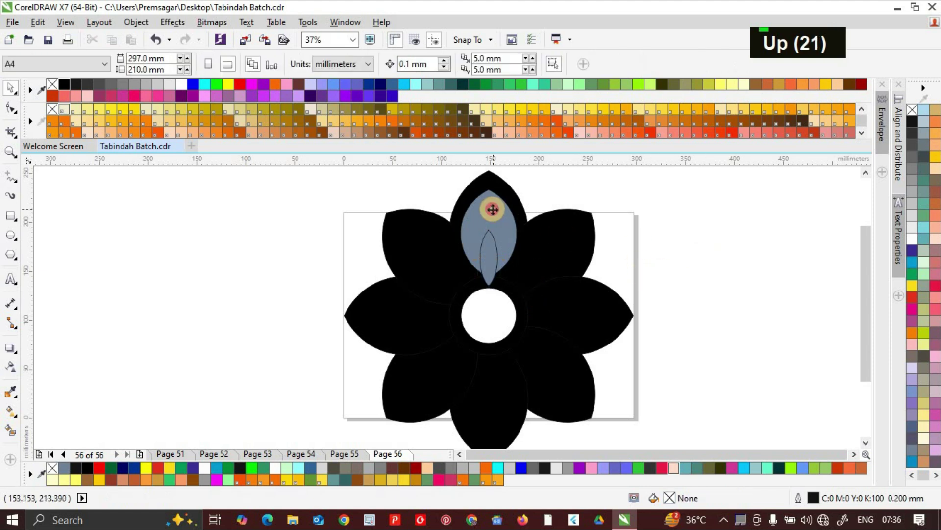
{"action": "key", "text": "Delete"}
{"action": "left_click", "coordinate": [662, 220]}
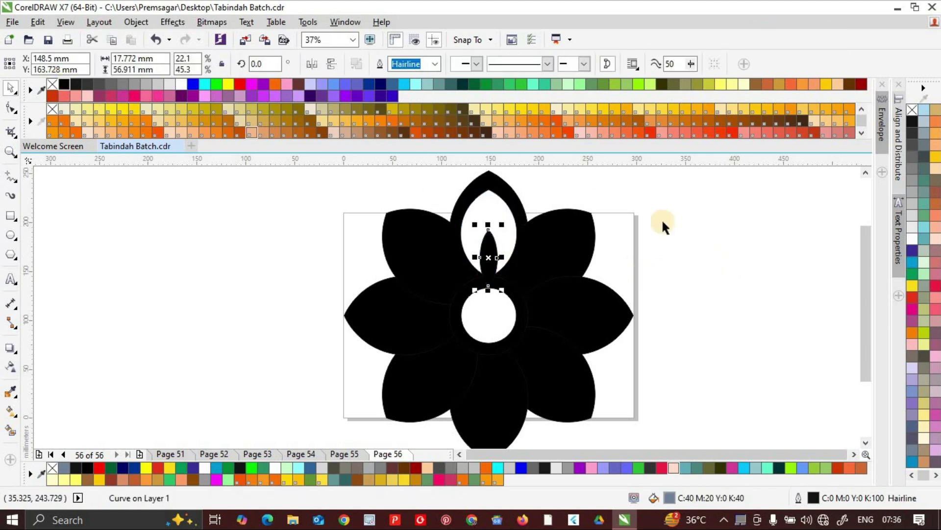
{"action": "left_click", "coordinate": [538, 227]}
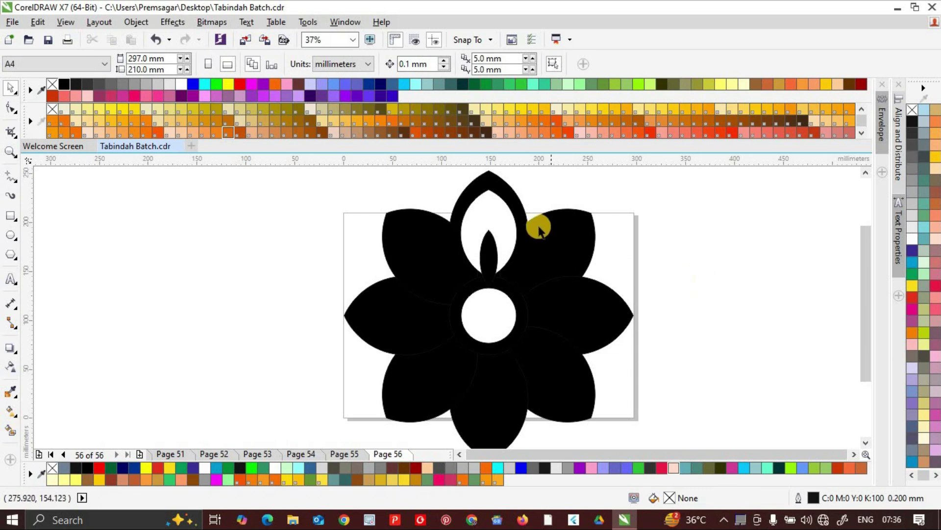
- Group the white and black inner leaves and move the group's rotation centre to the flower's centre
{"action": "left_click", "coordinate": [489, 253]}
{"action": "left_click", "coordinate": [494, 214], "text": "shift"}
{"action": "key", "text": "ctrl+g"}
{"action": "left_click", "coordinate": [489, 240]}
{"action": "left_click_drag", "start_coordinate": [488, 238], "coordinate": [489, 311]}
- Rotate a copy of the inner leaf group 45° about the flower's centre and repeat it until every petal has one
{"action": "left_click_drag", "start_coordinate": [521, 184], "coordinate": [602, 246]}
{"action": "right_click", "coordinate": [602, 246], "text": "ctrl"}
{"action": "key", "text": "ctrl+r"}
{"action": "key", "text": "ctrl+r"}
{"action": "key", "text": "ctrl+r"}
{"action": "key", "text": "ctrl+r"}
{"action": "key", "text": "ctrl+r"}
{"action": "key", "text": "ctrl+r"}
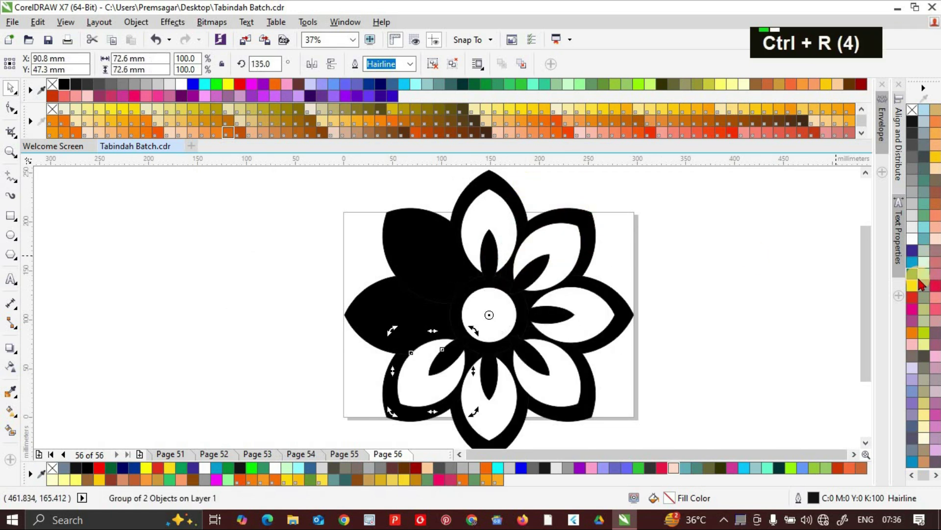
{"action": "left_click", "coordinate": [522, 300]}
- Draw a diagonal straight line from the upper left of the top petal to a point above the petal's tip
{"action": "scroll", "coordinate": [522, 302], "scroll_direction": "down", "scroll_amount": 2}
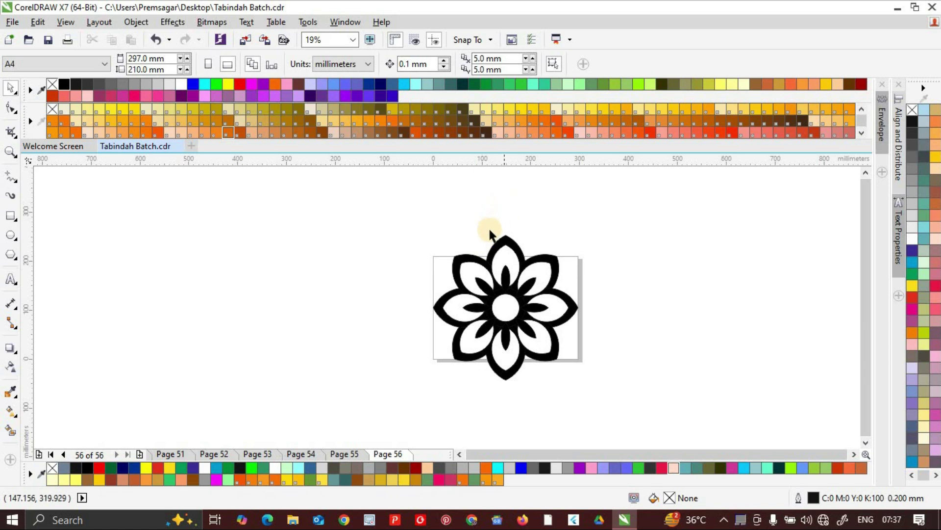
{"action": "left_click", "coordinate": [11, 177]}
{"action": "scroll", "coordinate": [483, 223], "scroll_direction": "up", "scroll_amount": 2}
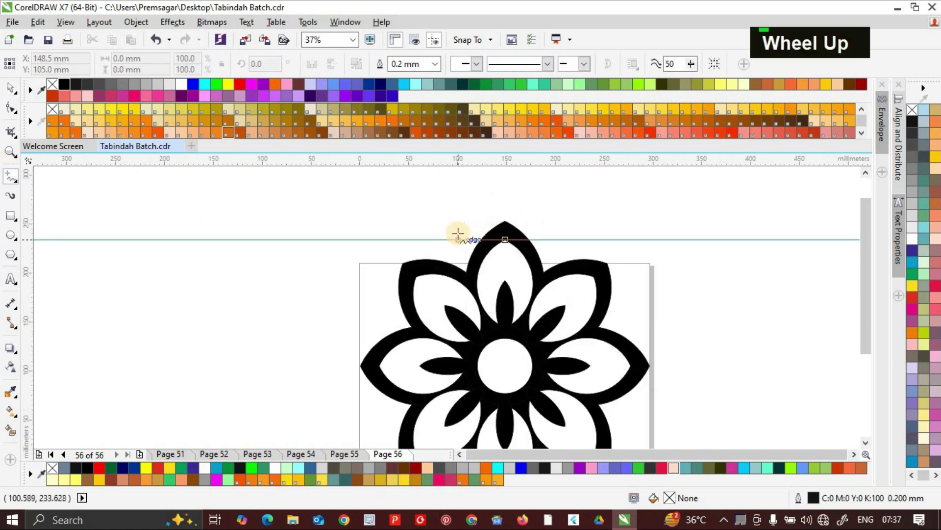
{"action": "left_click", "coordinate": [448, 239]}
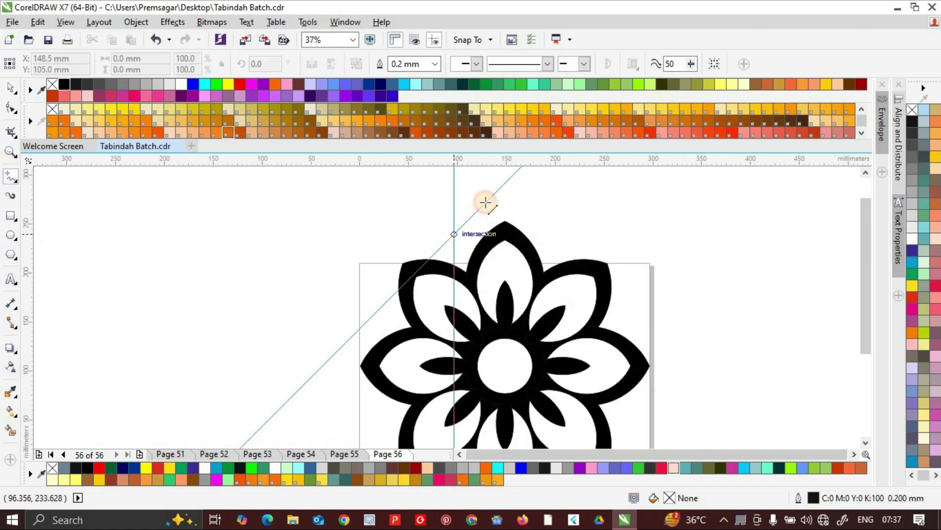
{"action": "left_click", "coordinate": [507, 177]}
- Reshape the diagonal line into an S-curve about 58 × 76 mm with its upper end aligned above the top petal's tip
{"action": "key", "text": "F10"}
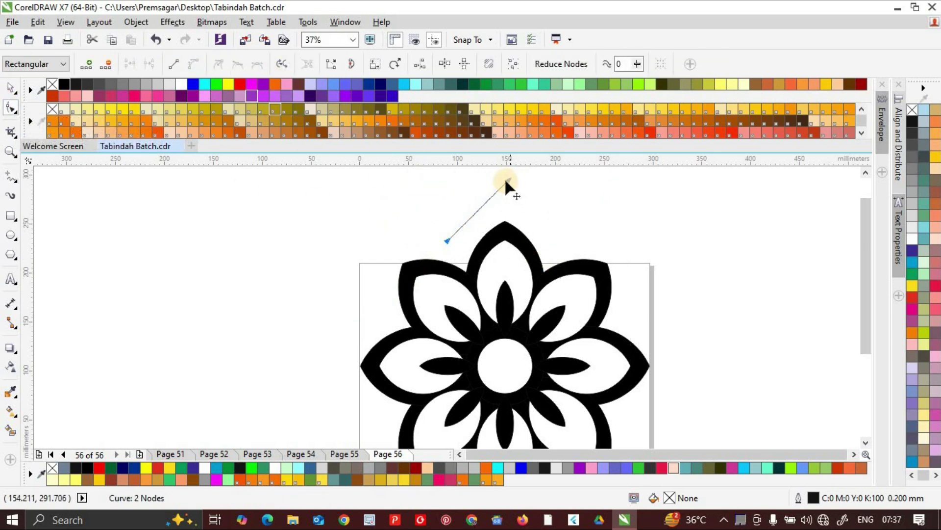
{"action": "left_click", "coordinate": [447, 242]}
{"action": "left_click_drag", "start_coordinate": [466, 221], "coordinate": [500, 199]}
{"action": "scroll", "coordinate": [515, 191], "scroll_direction": "up", "scroll_amount": 2}
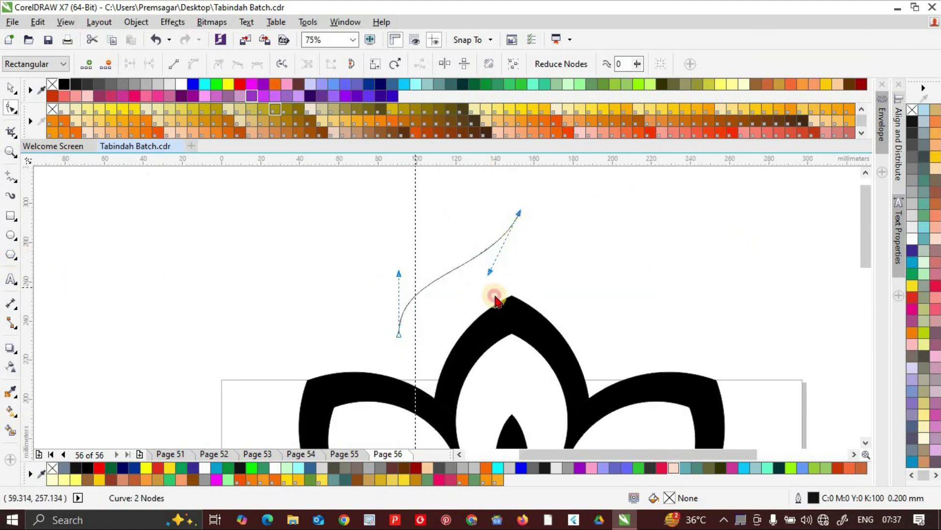
{"action": "left_click_drag", "start_coordinate": [519, 210], "coordinate": [511, 185]}
{"action": "left_click_drag", "start_coordinate": [486, 247], "coordinate": [501, 259]}
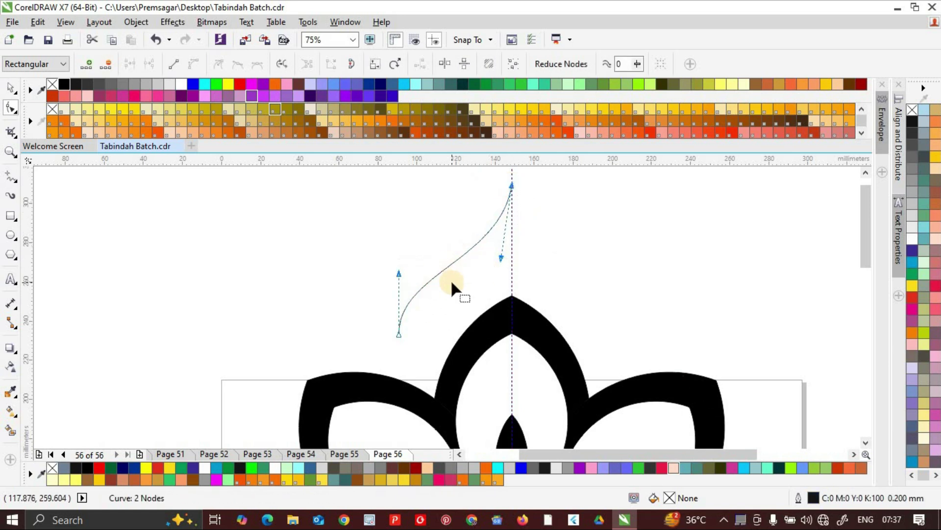
- Rotate a copy of the S-curve about 7.5° around its upper end and join the two lower ends with a straight line
{"action": "left_click", "coordinate": [11, 88]}
{"action": "left_click", "coordinate": [458, 259]}
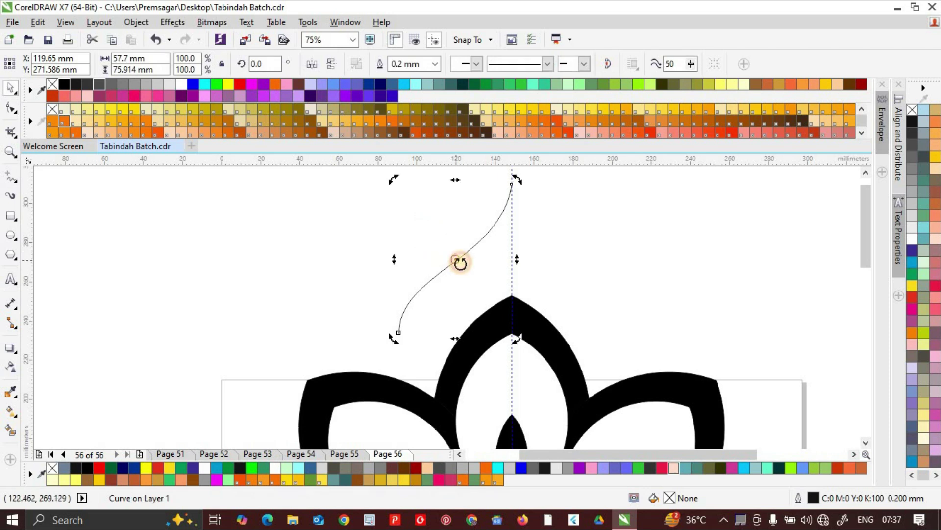
{"action": "left_click_drag", "start_coordinate": [394, 338], "coordinate": [414, 347]}
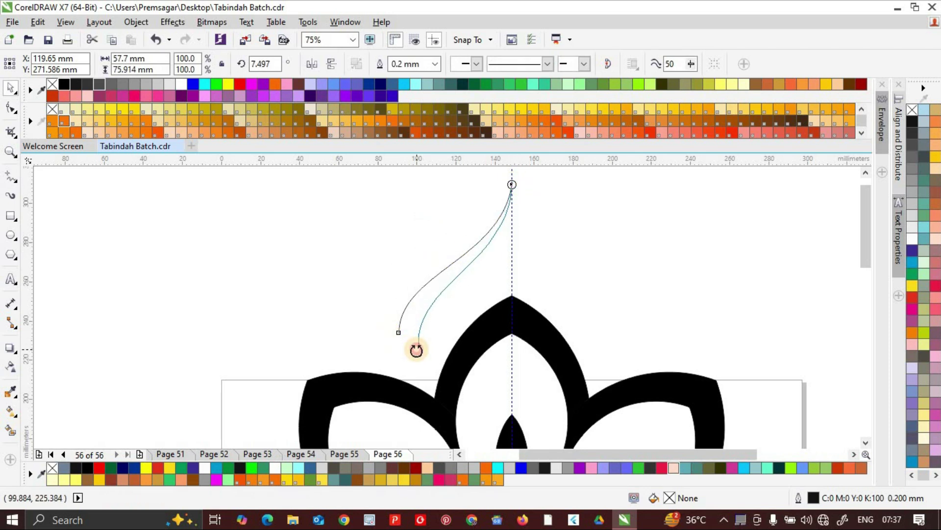
{"action": "right_click", "coordinate": [414, 346]}
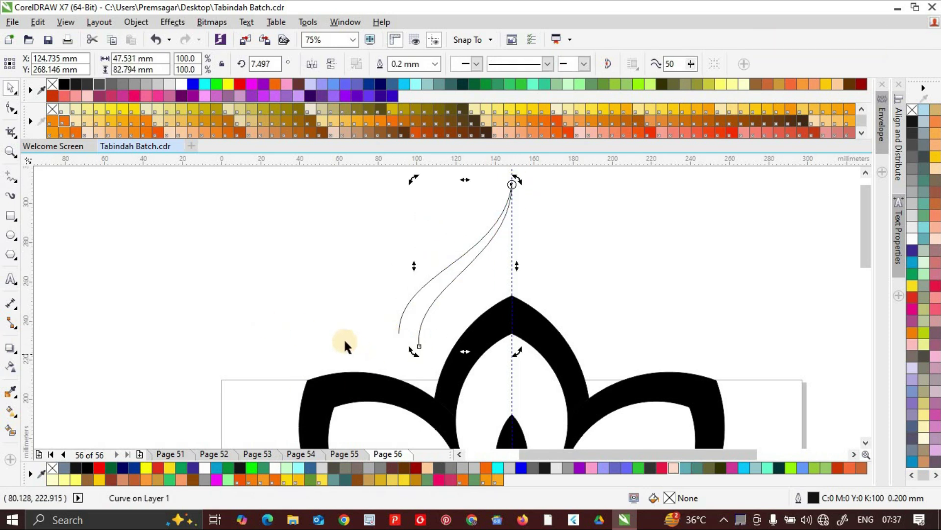
{"action": "left_click", "coordinate": [11, 176]}
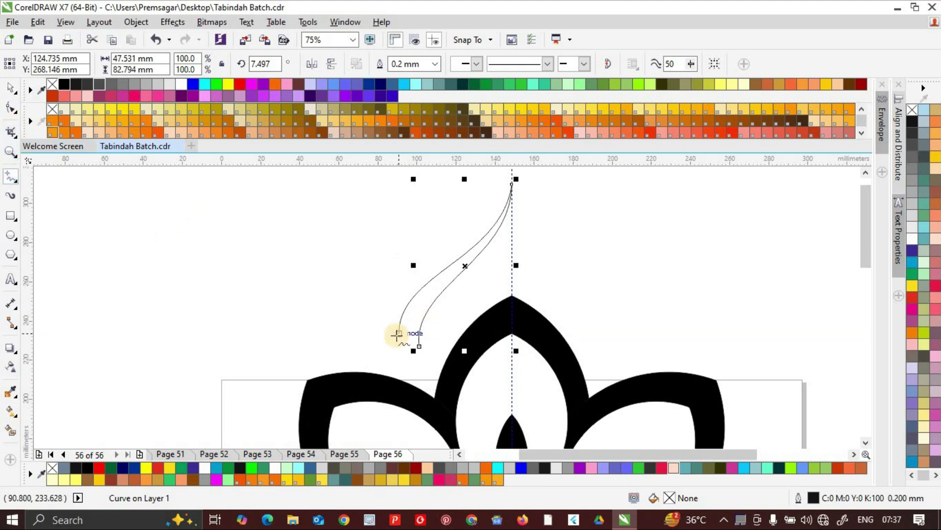
{"action": "left_click_drag", "start_coordinate": [398, 333], "coordinate": [420, 346]}
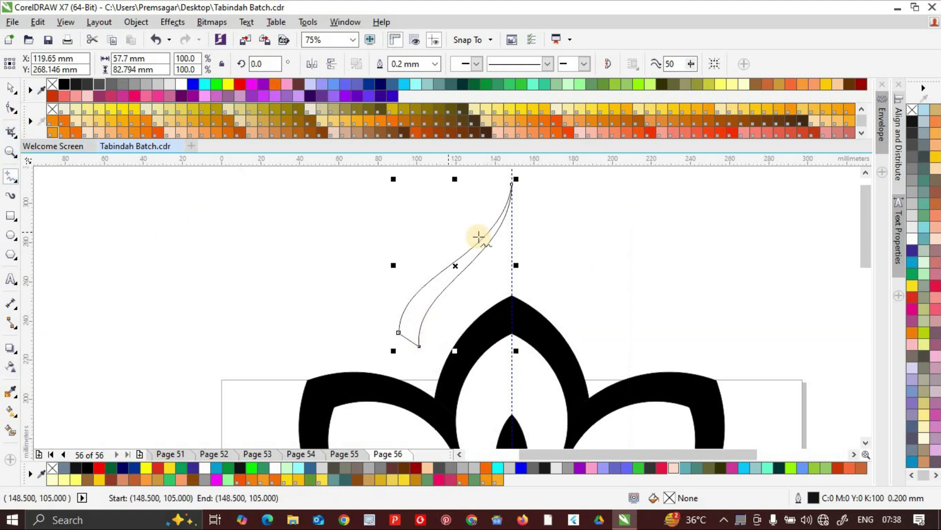
- Fill the closed area between the two S-curves above the top petal with black using Smart Fill
{"action": "left_click", "coordinate": [12, 89]}
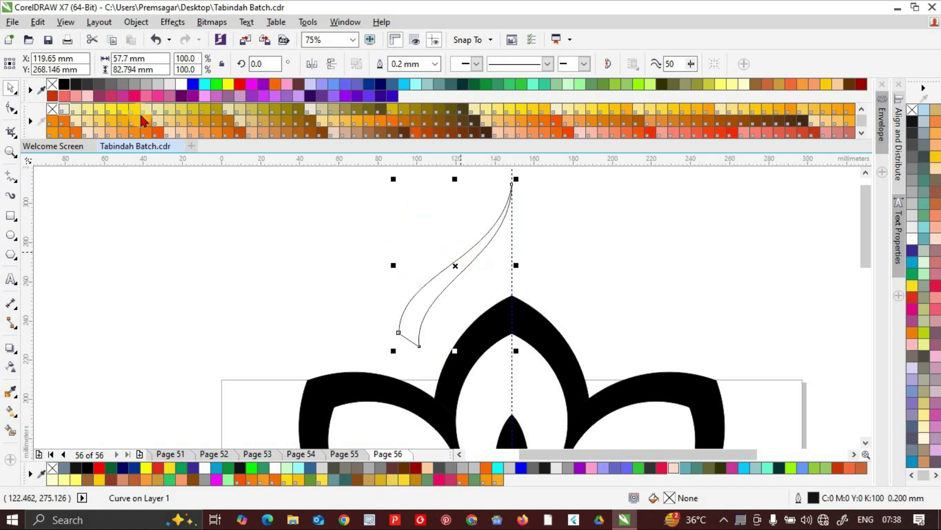
{"action": "left_click", "coordinate": [512, 240]}
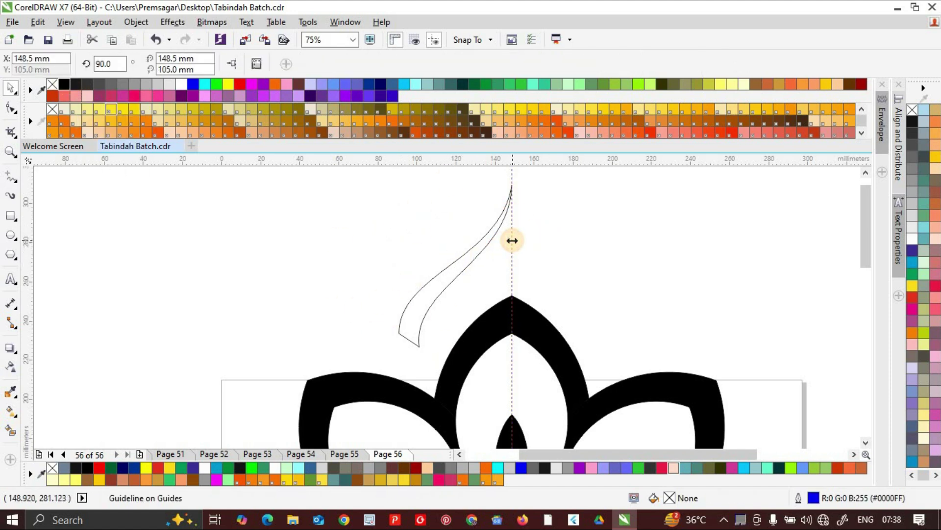
{"action": "left_click", "coordinate": [479, 242]}
{"action": "left_click", "coordinate": [10, 430]}
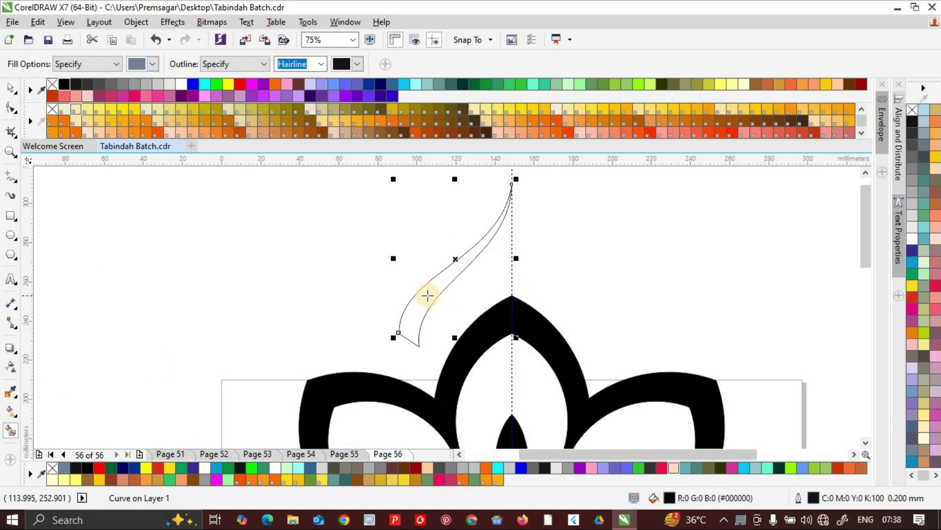
{"action": "left_click", "coordinate": [422, 294]}
{"action": "left_click", "coordinate": [83, 85]}
{"action": "left_click", "coordinate": [10, 87]}
- Copy the black S-shaped strip horizontally across the guideline and mirror it to form the other half of the pointed outer petal
{"action": "left_click_drag", "start_coordinate": [479, 245], "coordinate": [591, 249]}
{"action": "right_click", "coordinate": [591, 249], "text": "ctrl"}
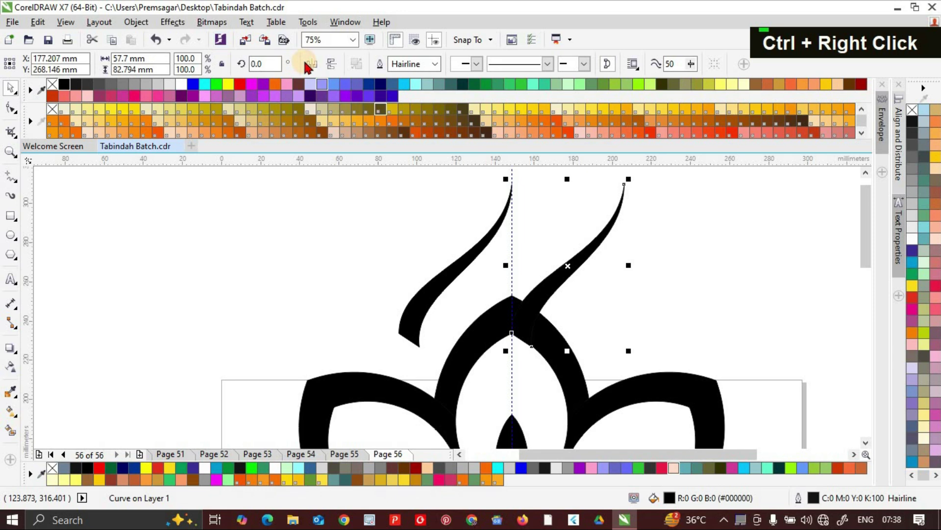
{"action": "left_click", "coordinate": [310, 63]}
- Group the two mirrored halves of the outer petal and move the group's rotation centre to the flower's centre
{"action": "scroll", "coordinate": [561, 350], "scroll_direction": "down", "scroll_amount": 2}
{"action": "left_click_drag", "start_coordinate": [442, 196], "coordinate": [616, 316]}
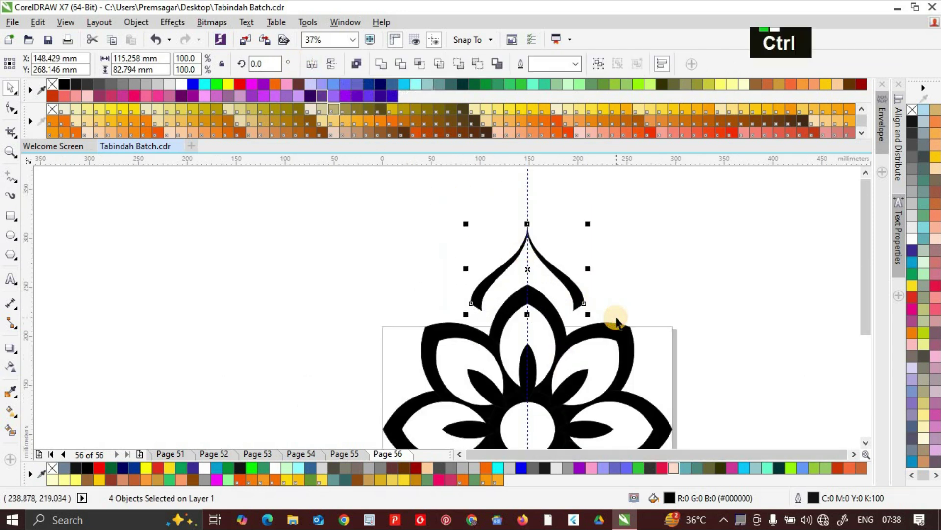
{"action": "key", "text": "ctrl+g"}
{"action": "left_click", "coordinate": [533, 247]}
{"action": "left_click_drag", "start_coordinate": [527, 269], "coordinate": [530, 426]}
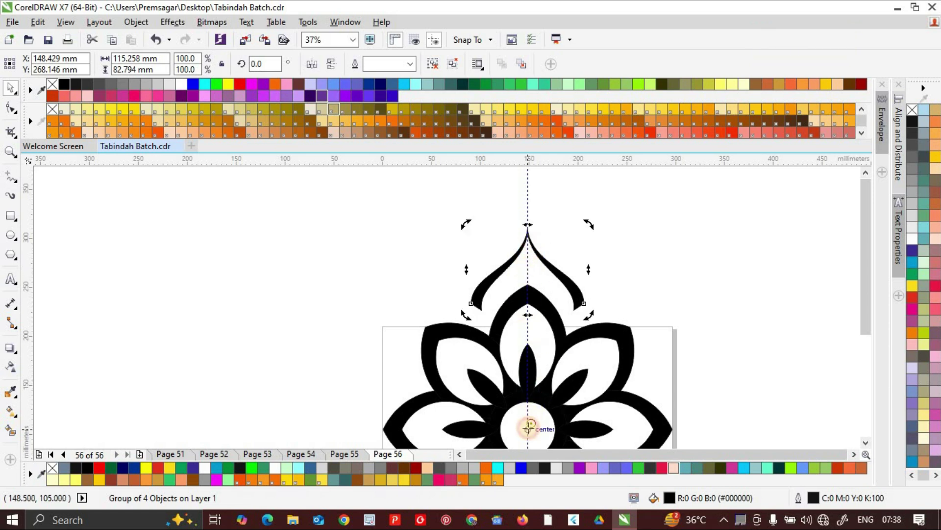
- Rotate a copy of the outer petal 45° clockwise about the flower's centre and repeat it six more times
{"action": "scroll", "coordinate": [557, 336], "scroll_direction": "down", "scroll_amount": 2}
{"action": "scroll", "coordinate": [572, 267], "scroll_direction": "up", "scroll_amount": 2}
{"action": "left_click_drag", "start_coordinate": [564, 265], "coordinate": [722, 347]}
{"action": "right_click", "coordinate": [722, 347]}
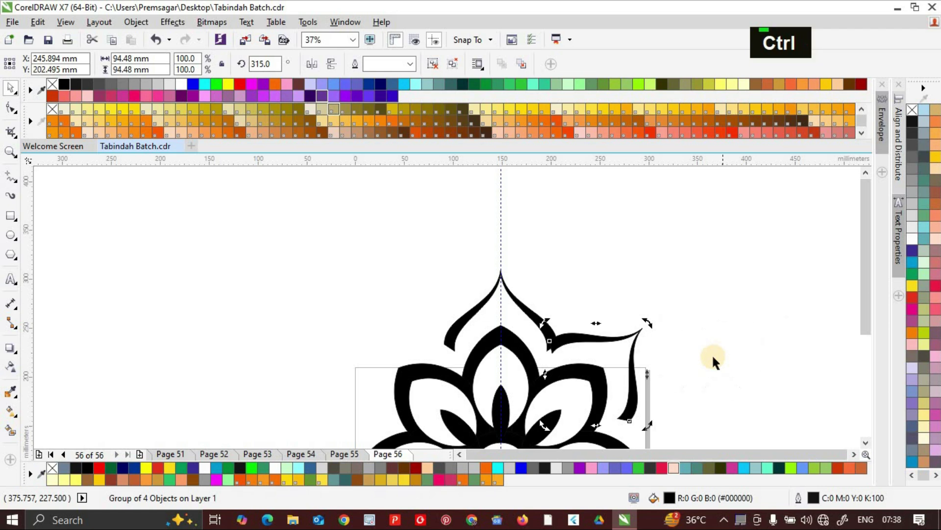
{"action": "key", "text": "ctrl+r"}
{"action": "key", "text": "ctrl+r"}
{"action": "key", "text": "ctrl+r"}
{"action": "key", "text": "ctrl+r"}
{"action": "key", "text": "ctrl+r"}
{"action": "key", "text": "ctrl+r"}
{"action": "scroll", "coordinate": [554, 323], "scroll_direction": "down", "scroll_amount": 2}
{"action": "scroll", "coordinate": [551, 315], "scroll_direction": "up", "scroll_amount": 2}
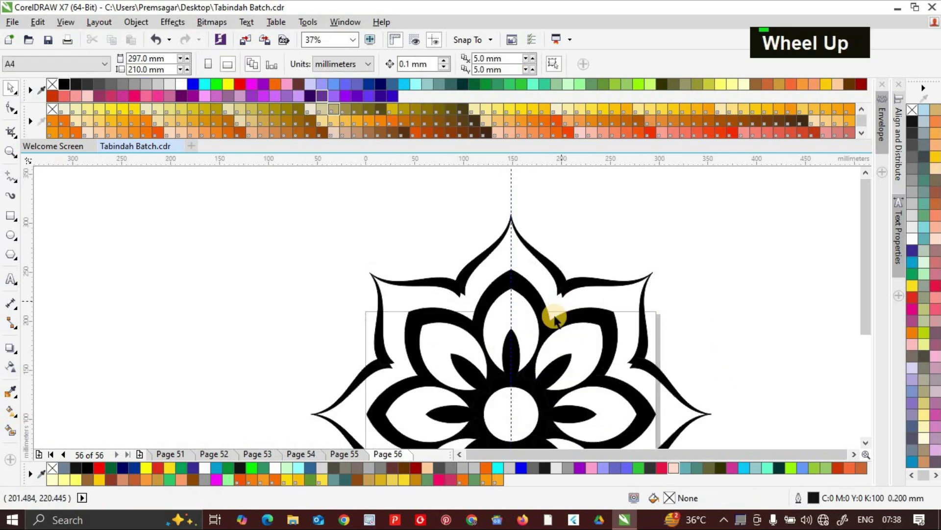
- Draw a circle about 27.5 mm in diameter beside the flower and place a copy about 92 mm directly above it
{"action": "scroll", "coordinate": [535, 382], "scroll_direction": "down", "scroll_amount": 2}
{"action": "scroll", "coordinate": [540, 357], "scroll_direction": "up", "scroll_amount": 2}
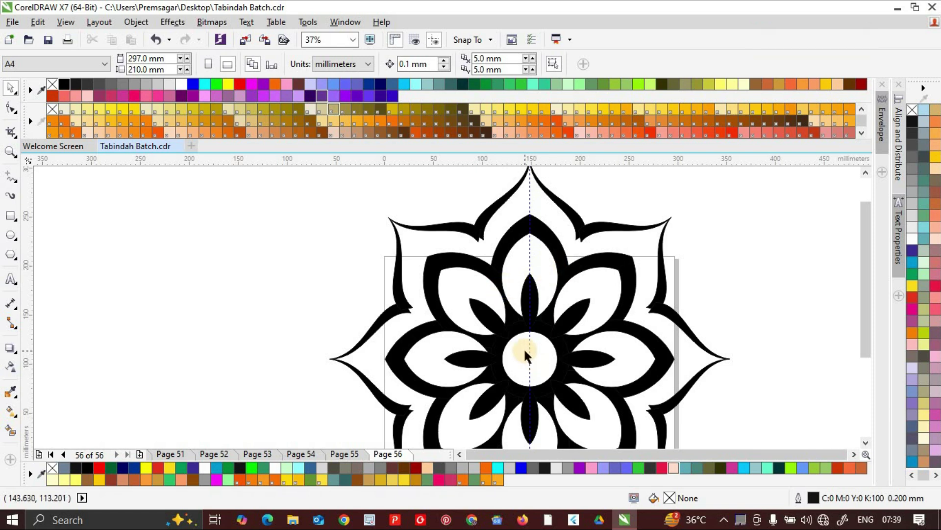
{"action": "scroll", "coordinate": [525, 346], "scroll_direction": "down", "scroll_amount": 2}
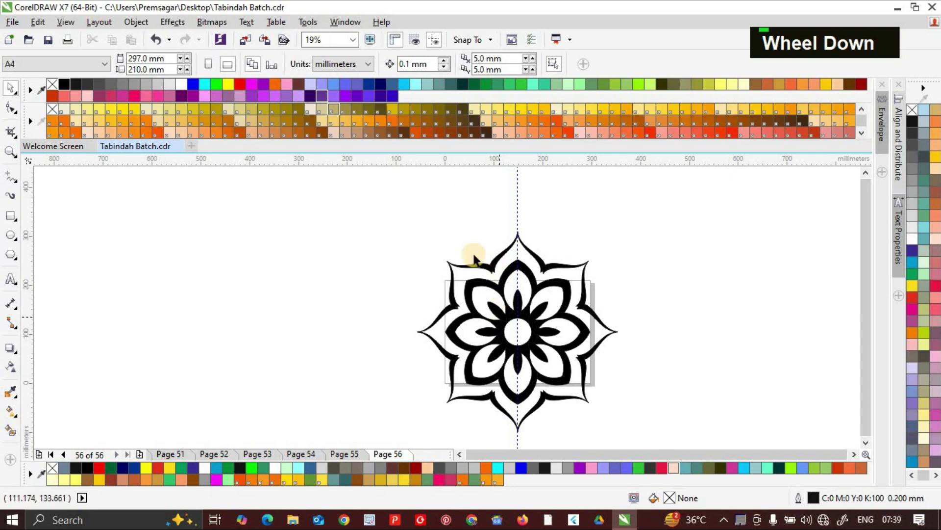
{"action": "scroll", "coordinate": [446, 255], "scroll_direction": "up", "scroll_amount": 2}
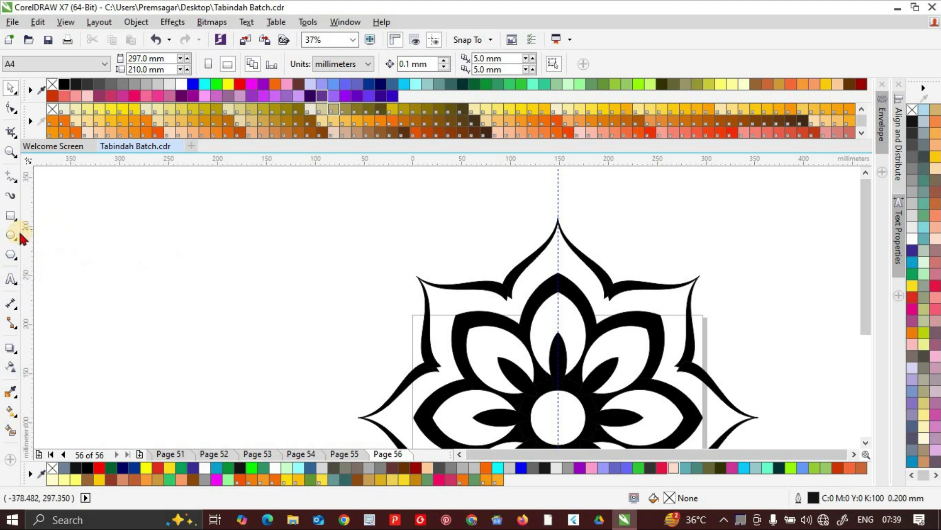
{"action": "left_click", "coordinate": [8, 238]}
{"action": "mouse_move", "coordinate": [222, 250]}
{"action": "left_mouse_down"}
{"action": "mouse_move", "coordinate": [249, 276]}
{"action": "mouse_move", "coordinate": [236, 336]}
{"action": "mouse_move", "coordinate": [236, 245]}
{"action": "left_mouse_up"}
{"action": "right_click", "coordinate": [236, 245], "text": "ctrl"}
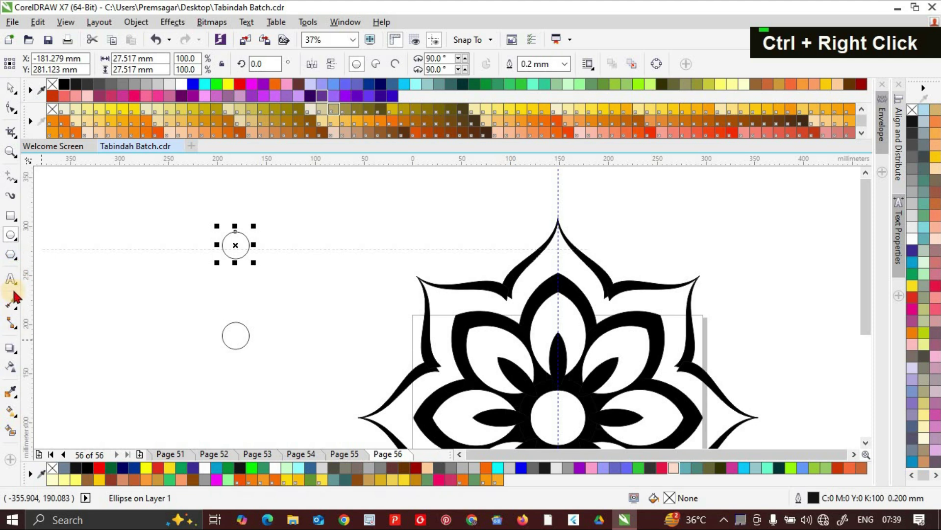
- Blend the upper circle into the lower one and shrink the upper circle about its centre to about 13 mm
{"action": "left_click", "coordinate": [12, 349]}
{"action": "left_click", "coordinate": [52, 377]}
{"action": "left_click_drag", "start_coordinate": [235, 248], "coordinate": [236, 336]}
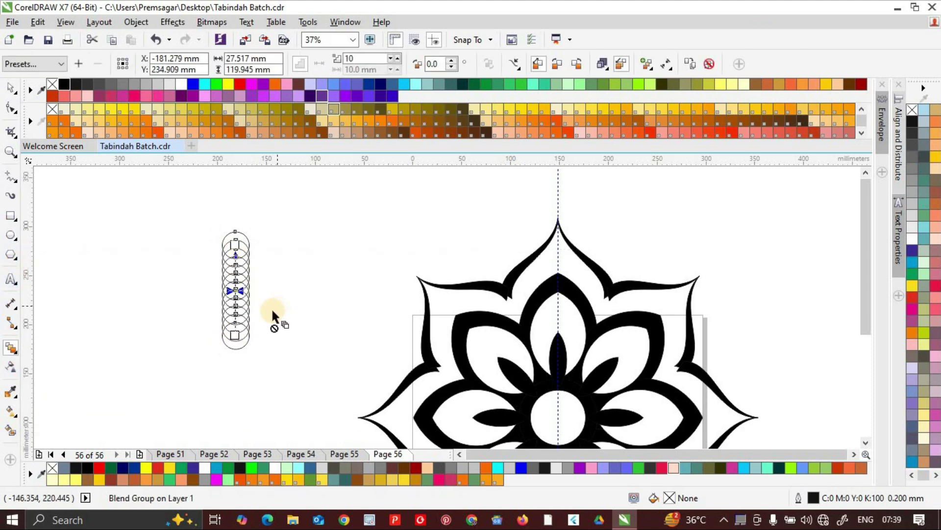
{"action": "left_click", "coordinate": [11, 88]}
{"action": "left_click", "coordinate": [246, 236]}
{"action": "left_click_drag", "start_coordinate": [252, 227], "coordinate": [253, 231]}
{"action": "scroll", "coordinate": [235, 242], "scroll_direction": "up", "scroll_amount": 1}
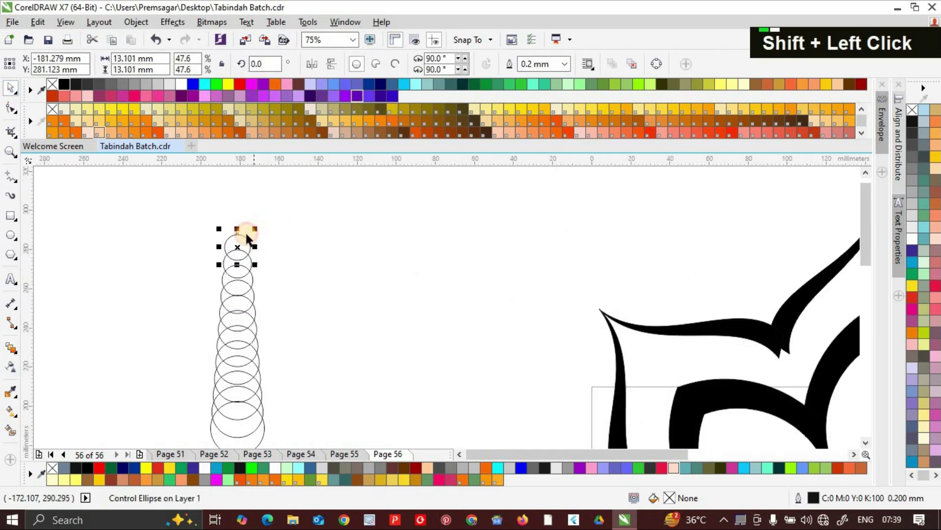
- Set the circle blend to 2 intermediate steps and fill its circles with black
{"action": "scroll", "coordinate": [246, 234], "scroll_direction": "down", "scroll_amount": 1}
{"action": "left_click", "coordinate": [245, 316]}
{"action": "double_click", "coordinate": [393, 63]}
{"action": "double_click", "coordinate": [394, 62]}
{"action": "left_click", "coordinate": [287, 301]}
- Scale down the dot chain and place it, tilted outward, at the notch between the top and upper-left outer petals
{"action": "scroll", "coordinate": [261, 338], "scroll_direction": "down", "scroll_amount": 1}
{"action": "scroll", "coordinate": [263, 335], "scroll_direction": "up", "scroll_amount": 1}
{"action": "scroll", "coordinate": [263, 337], "scroll_direction": "down", "scroll_amount": 1}
{"action": "left_click_drag", "start_coordinate": [227, 246], "coordinate": [279, 361]}
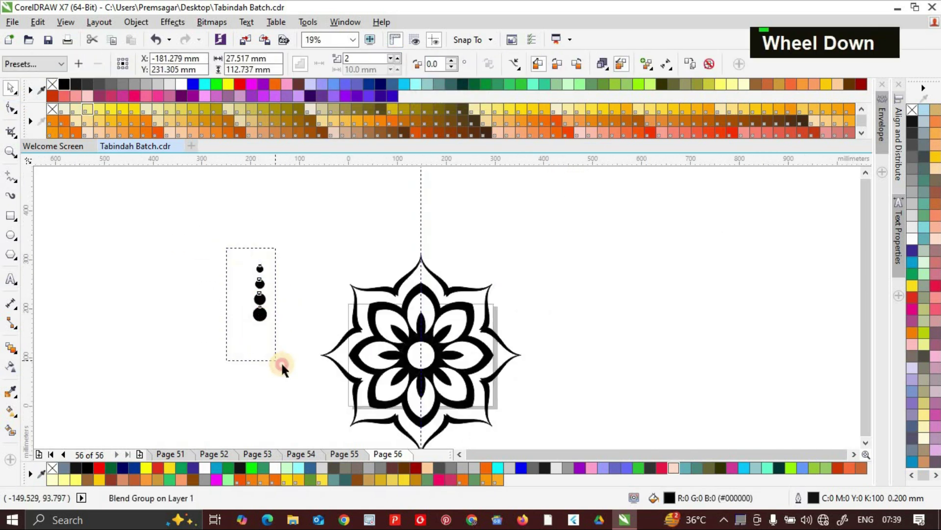
{"action": "key", "text": "ctrl+q"}
{"action": "left_click_drag", "start_coordinate": [253, 301], "coordinate": [371, 287]}
{"action": "scroll", "coordinate": [374, 262], "scroll_direction": "up", "scroll_amount": 1}
{"action": "left_click_drag", "start_coordinate": [338, 220], "coordinate": [344, 230]}
{"action": "left_click_drag", "start_coordinate": [374, 296], "coordinate": [381, 307]}
{"action": "scroll", "coordinate": [385, 225], "scroll_direction": "down", "scroll_amount": 1}
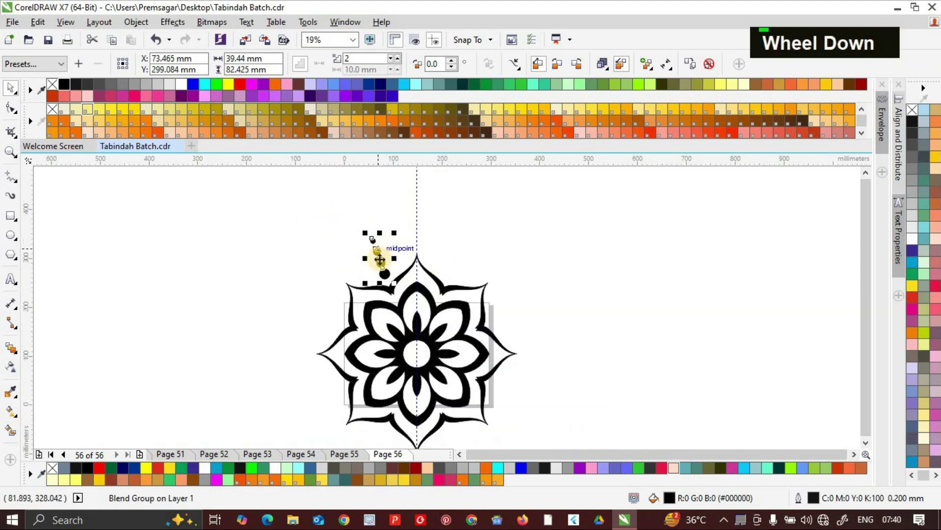
- Move the dot chain's rotation centre to the flower's centre and rotate a copy to the next notch clockwise
{"action": "left_click", "coordinate": [375, 251]}
{"action": "left_click_drag", "start_coordinate": [380, 258], "coordinate": [417, 354]}
{"action": "scroll", "coordinate": [419, 351], "scroll_direction": "up", "scroll_amount": 1}
{"action": "scroll", "coordinate": [420, 351], "scroll_direction": "down", "scroll_amount": 1}
{"action": "left_click_drag", "start_coordinate": [395, 233], "coordinate": [484, 252]}
{"action": "right_click", "coordinate": [484, 252], "text": "ctrl"}
- Repeat the rotated copy of the dot chain six times so that every notch between the outer petals has one
{"action": "key", "text": "ctrl+r"}
{"action": "key", "text": "ctrl+r"}
{"action": "key", "text": "ctrl+r"}
{"action": "key", "text": "ctrl+r"}
{"action": "key", "text": "ctrl+r"}
{"action": "key", "text": "ctrl+r"}
{"action": "left_click", "coordinate": [459, 248]}
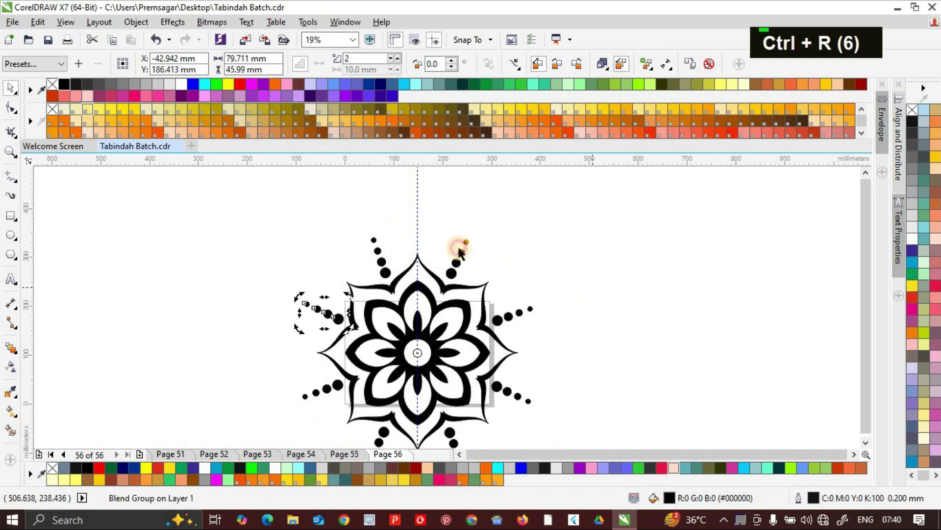
{"action": "left_click", "coordinate": [419, 203]}
- Select the complete flower with all its dot chains and group it
{"action": "scroll", "coordinate": [411, 225], "scroll_direction": "down", "scroll_amount": 1}
{"action": "scroll", "coordinate": [409, 216], "scroll_direction": "up", "scroll_amount": 1}
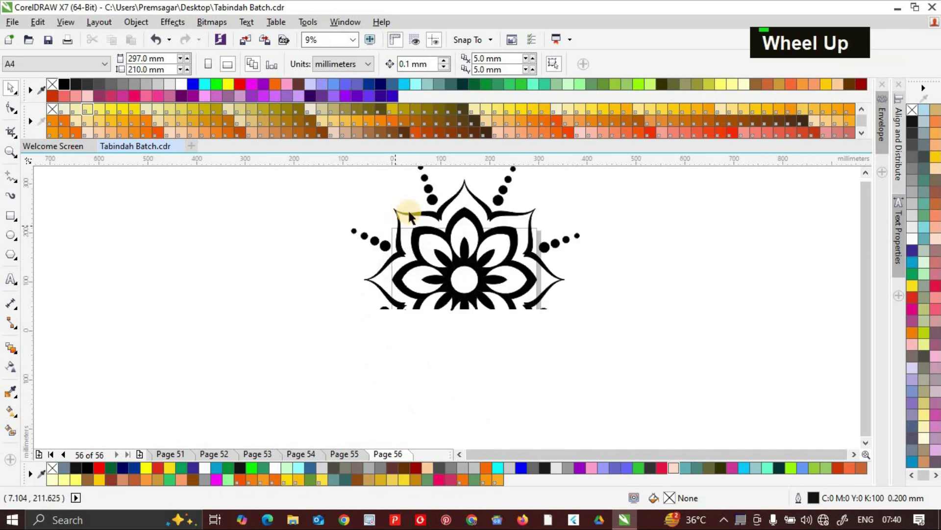
{"action": "scroll", "coordinate": [375, 221], "scroll_direction": "down", "scroll_amount": 1}
{"action": "left_click_drag", "start_coordinate": [355, 207], "coordinate": [563, 376]}
{"action": "key", "text": "ctrl+g"}
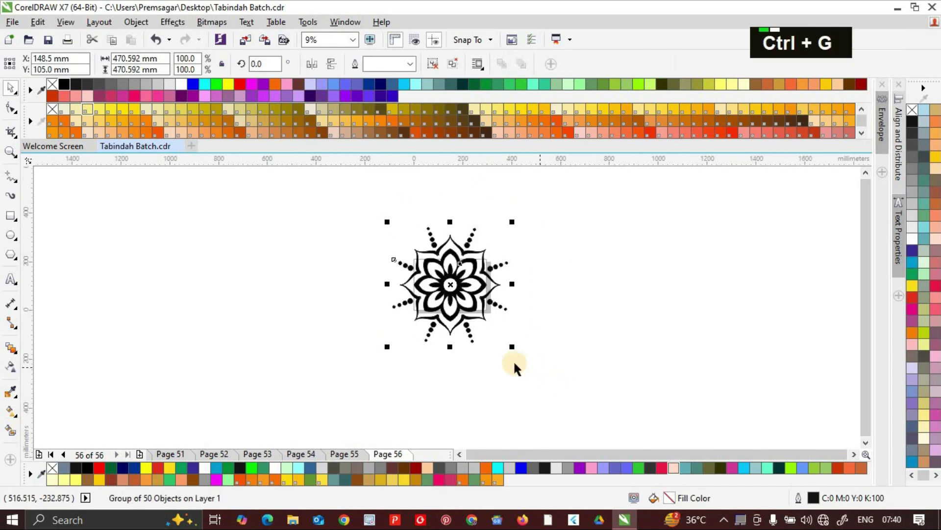
- Scale the grouped ornament down about its centre to about 189 × 189 mm so that it fits inside the page
{"action": "scroll", "coordinate": [429, 205], "scroll_direction": "up", "scroll_amount": 1}
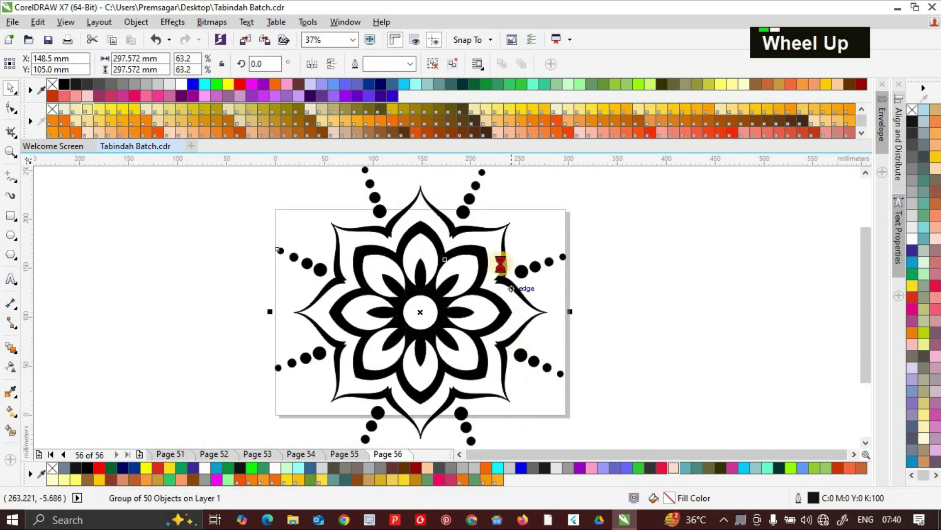
{"action": "scroll", "coordinate": [523, 314], "scroll_direction": "down", "scroll_amount": 1}
{"action": "scroll", "coordinate": [497, 256], "scroll_direction": "up", "scroll_amount": 1}
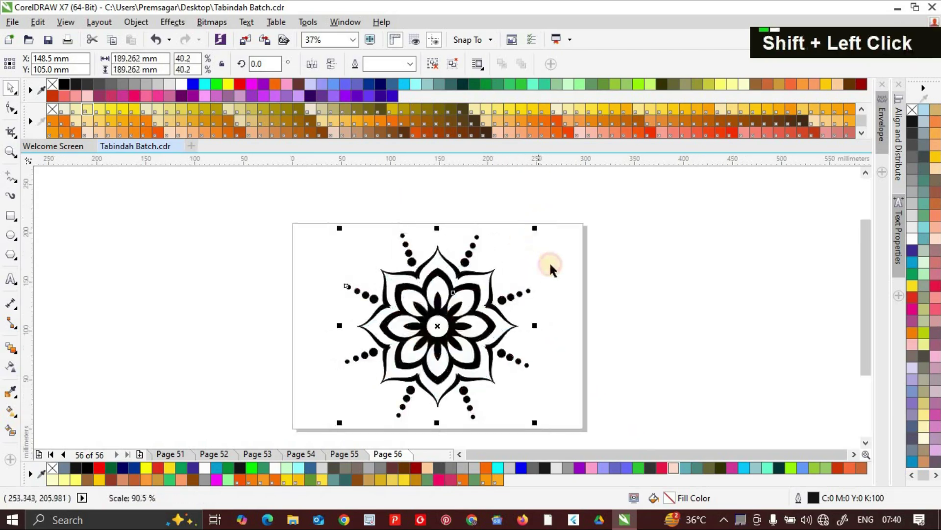
{"action": "left_click", "coordinate": [460, 349], "text": "shift"}
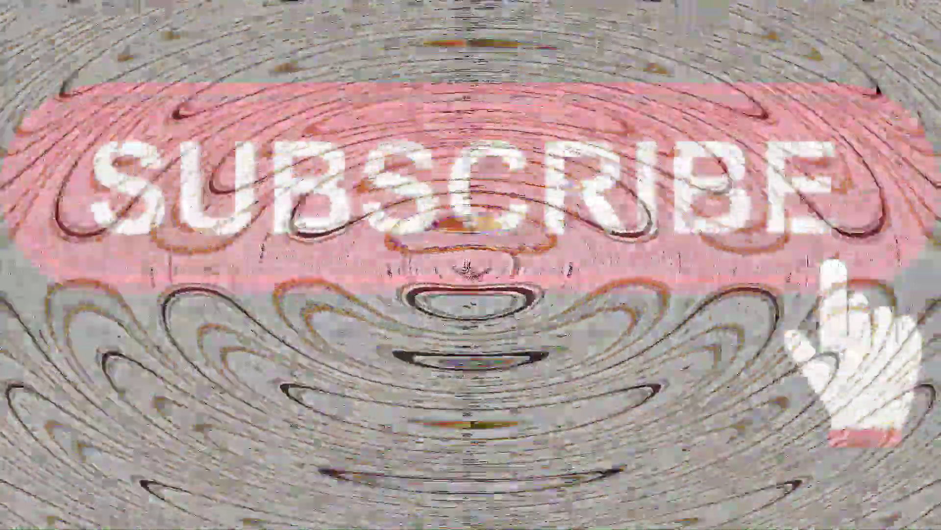